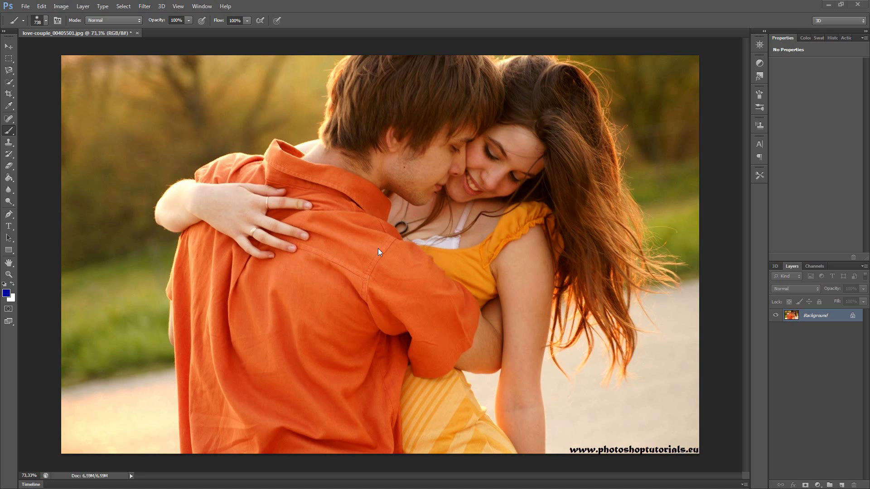
Add an empty Layer 1 above the couple photo's Background layer.
{"action": "left_click", "coordinate": [843, 484]}
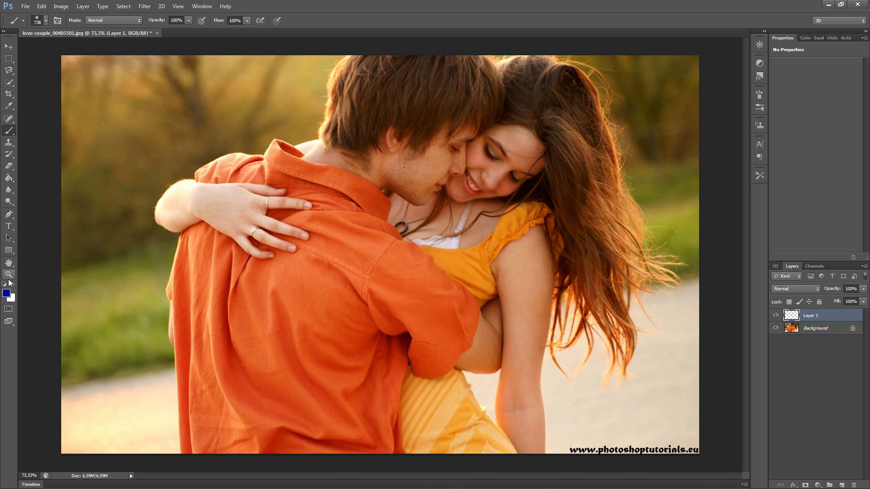
Set the foreground colour to deep blue, hex 0c13a8.
{"action": "left_click", "coordinate": [6, 293]}
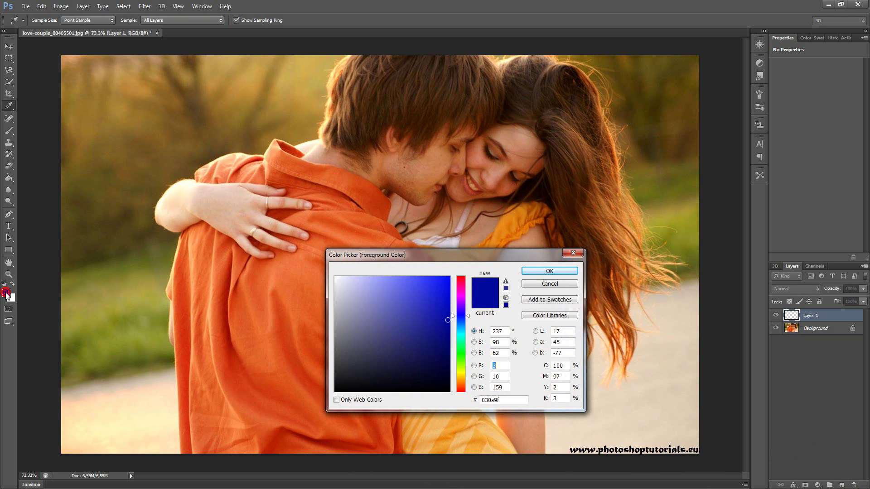
{"action": "left_click", "coordinate": [448, 320]}
{"action": "left_click_drag", "start_coordinate": [448, 320], "coordinate": [448, 324]}
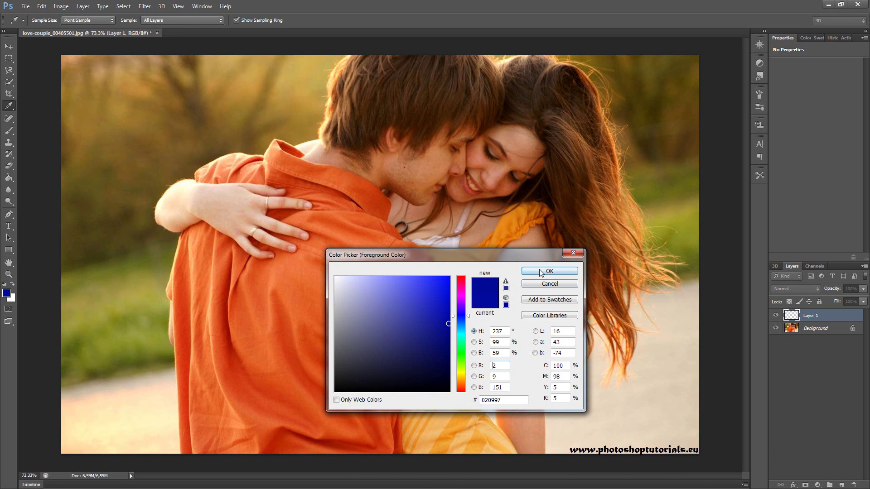
{"action": "left_click", "coordinate": [449, 324]}
{"action": "left_click_drag", "start_coordinate": [449, 325], "coordinate": [446, 319]}
{"action": "left_click_drag", "start_coordinate": [439, 319], "coordinate": [442, 316]}
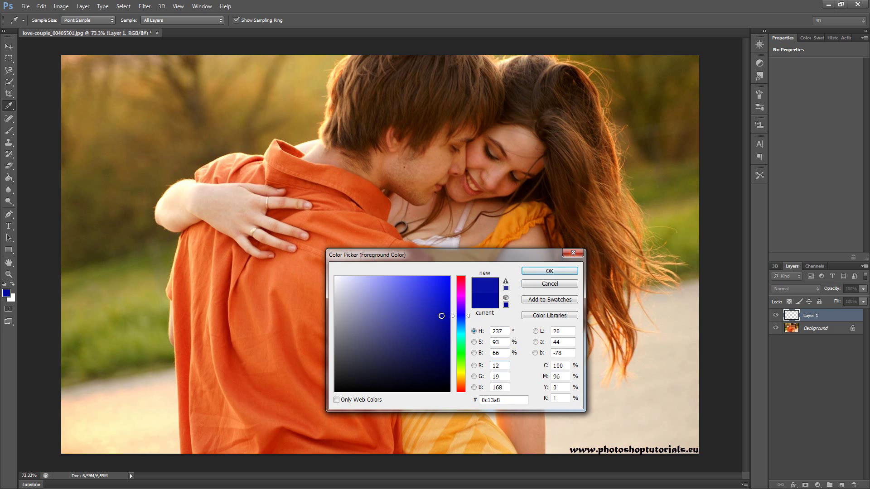
{"action": "left_click", "coordinate": [536, 270]}
Fill Layer 1 with the blue using the Paint Bucket and blend it as Linear Dodge (Add).
{"action": "key", "text": "b"}
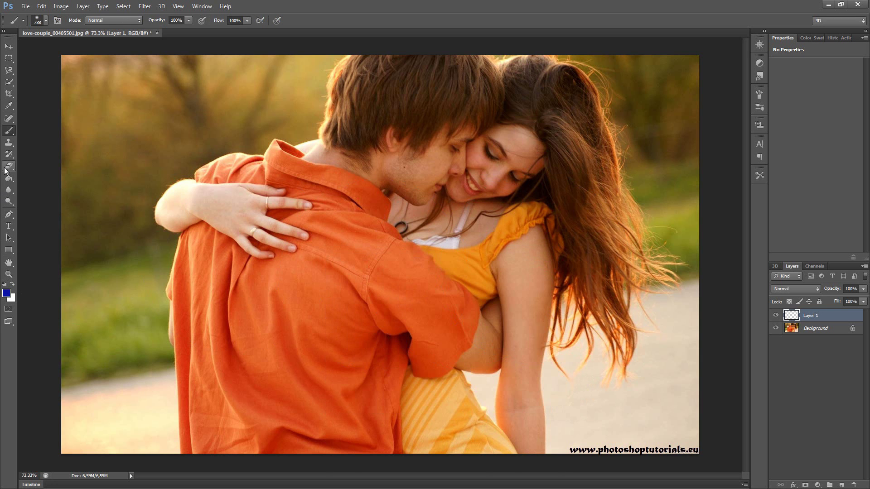
{"action": "left_click", "coordinate": [9, 177]}
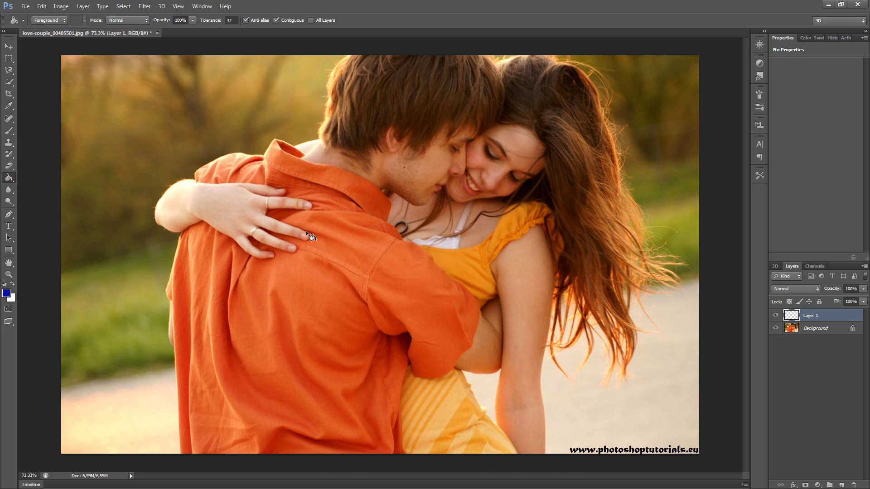
{"action": "left_click", "coordinate": [347, 241]}
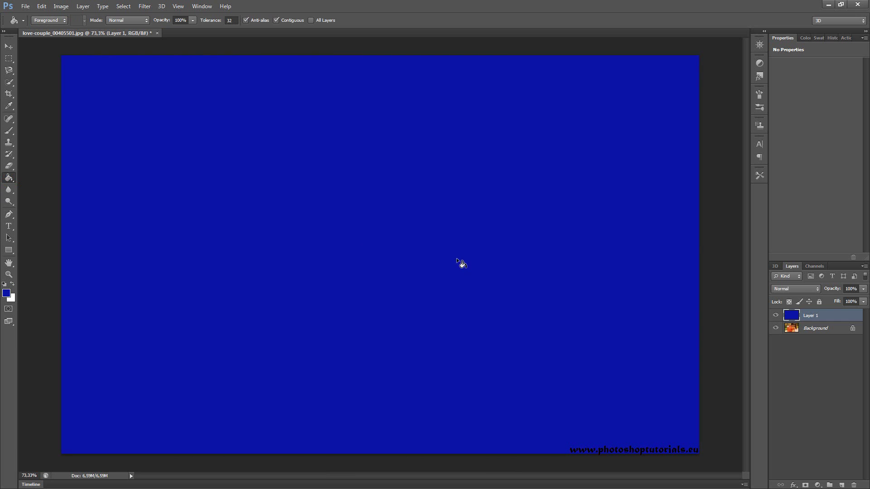
{"action": "left_click", "coordinate": [795, 289]}
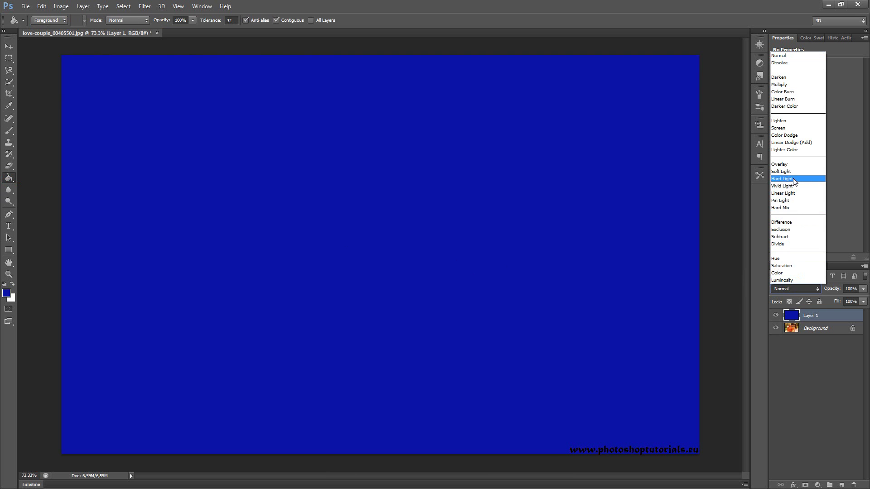
{"action": "left_click", "coordinate": [794, 143]}
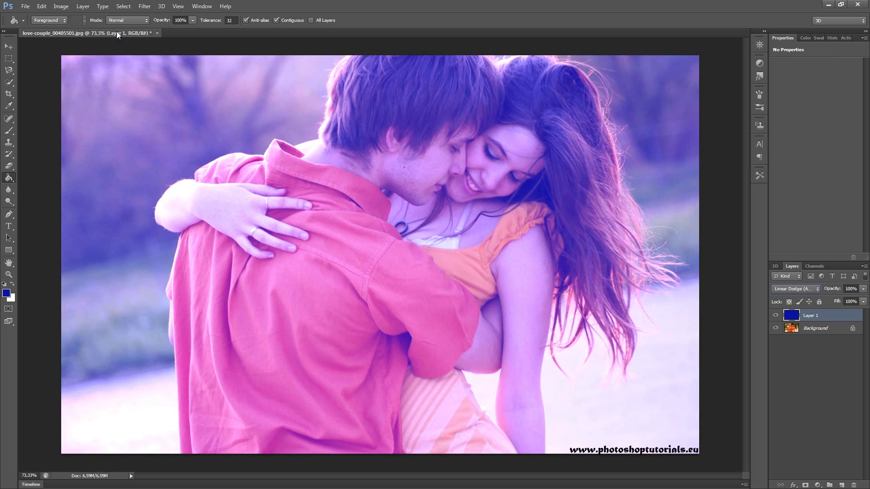
{"action": "left_click", "coordinate": [83, 6]}
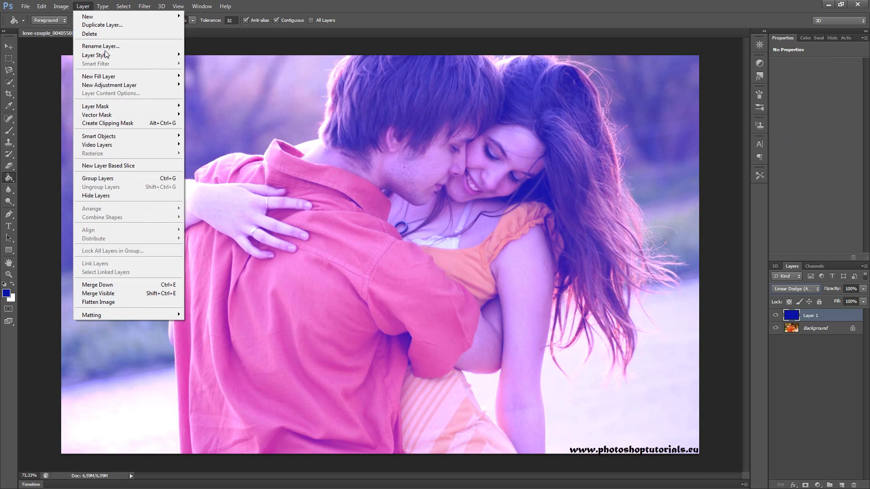
Add a Solid Color fill layer, Color Fill 1, with cream hex f6ddad.
{"action": "mouse_move", "coordinate": [128, 80]}
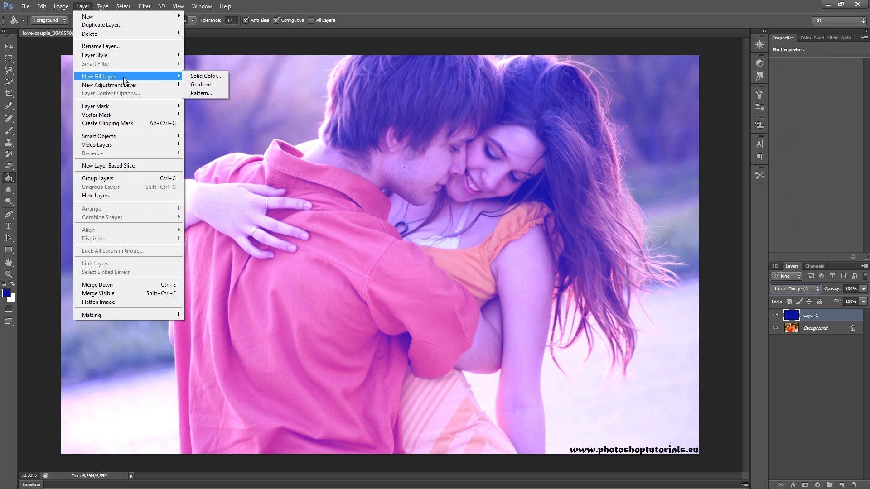
{"action": "left_click", "coordinate": [207, 76]}
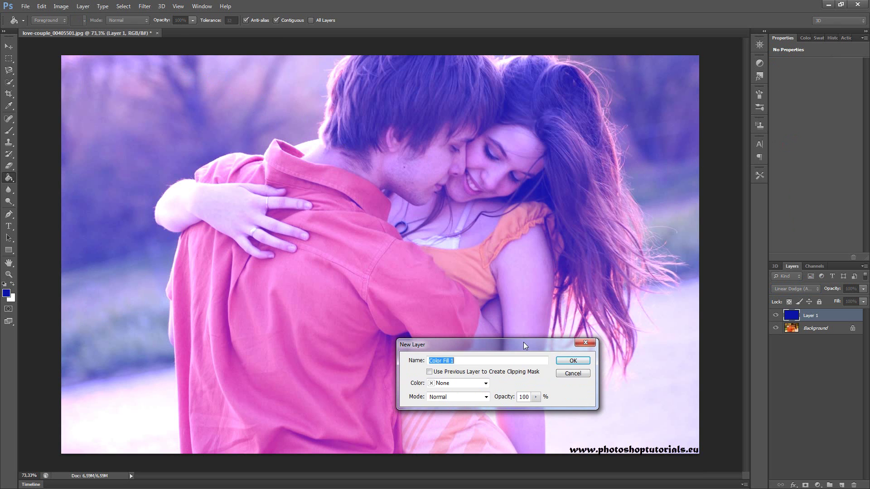
{"action": "left_click", "coordinate": [573, 360]}
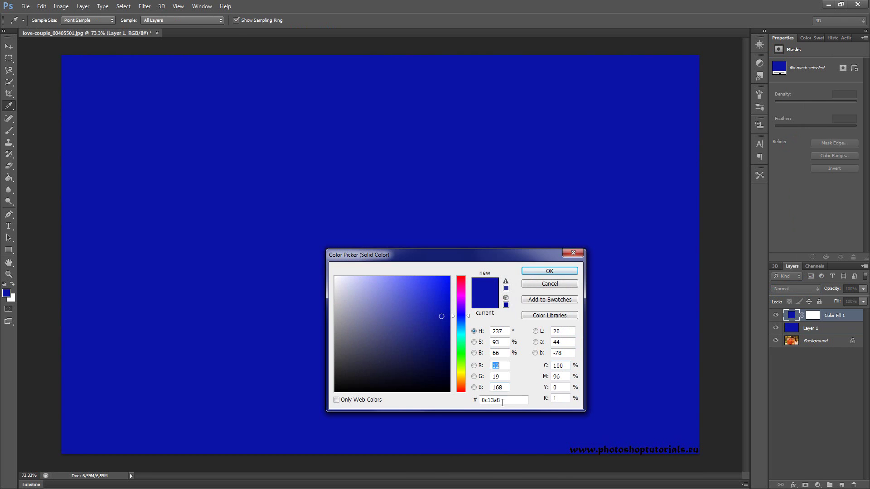
{"action": "left_click_drag", "start_coordinate": [503, 403], "coordinate": [455, 402]}
{"action": "type", "text": "f"}
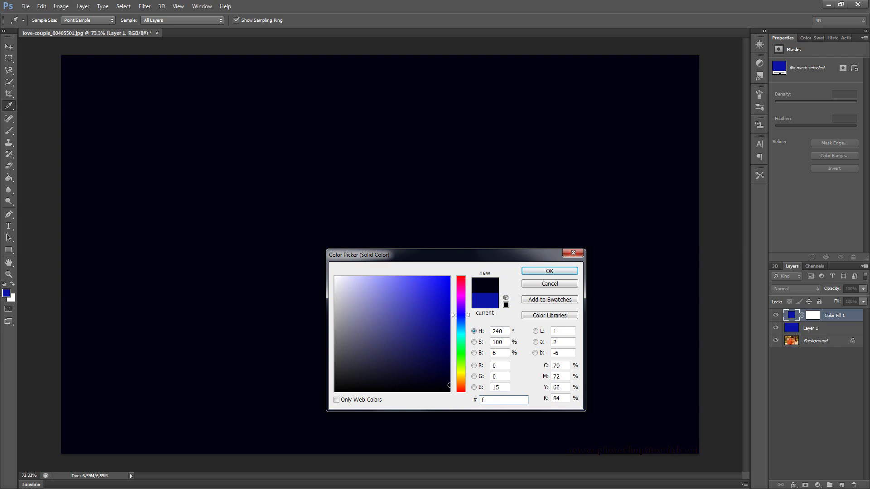
{"action": "type", "text": "6ddad"}
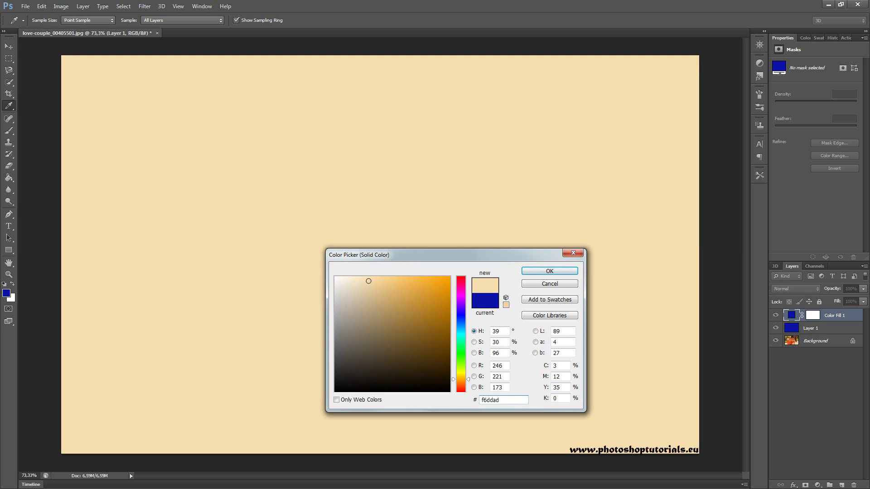
{"action": "left_click", "coordinate": [547, 272]}
Set the Color Fill 1 blend mode to Multiply.
{"action": "key", "text": "g"}
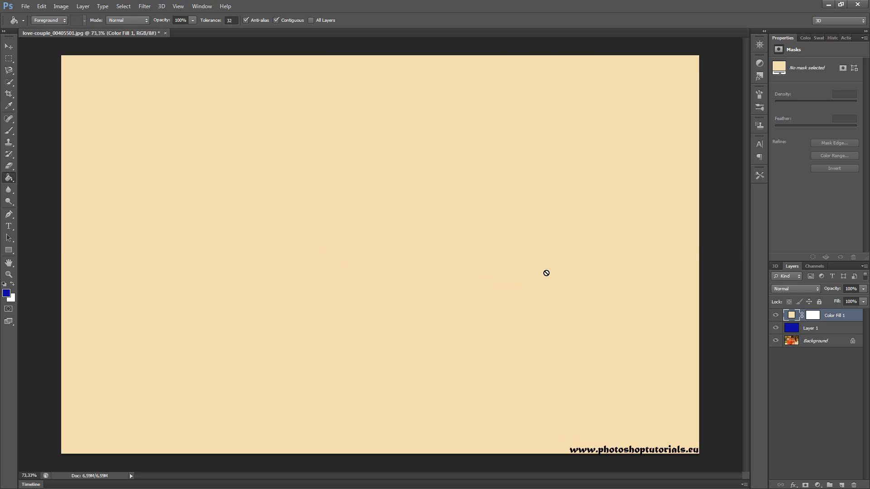
{"action": "left_click", "coordinate": [794, 289]}
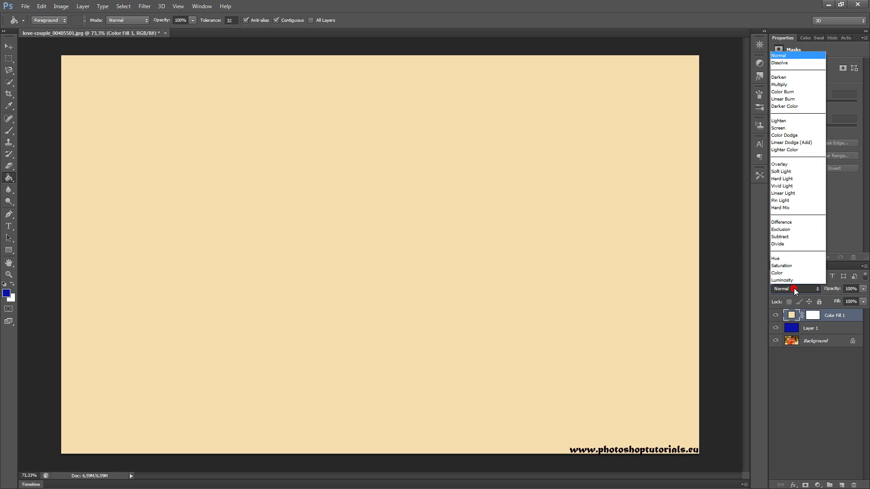
{"action": "left_click", "coordinate": [789, 85]}
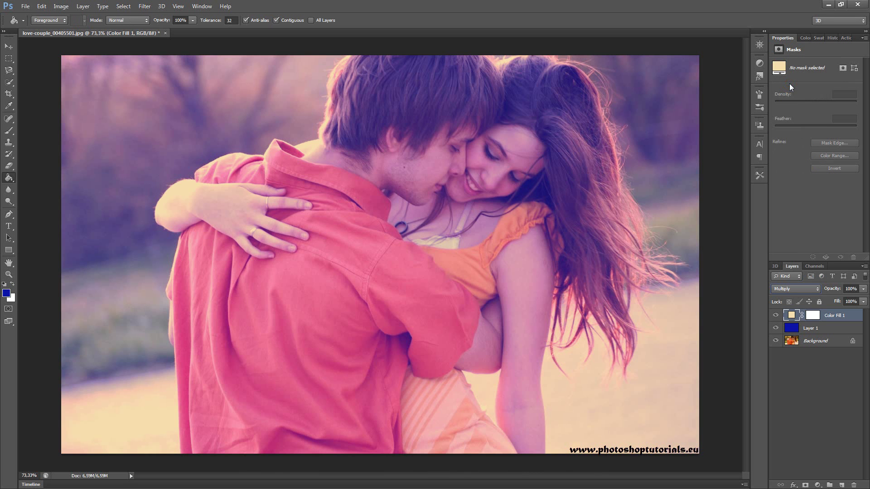
{"action": "left_click", "coordinate": [817, 486]}
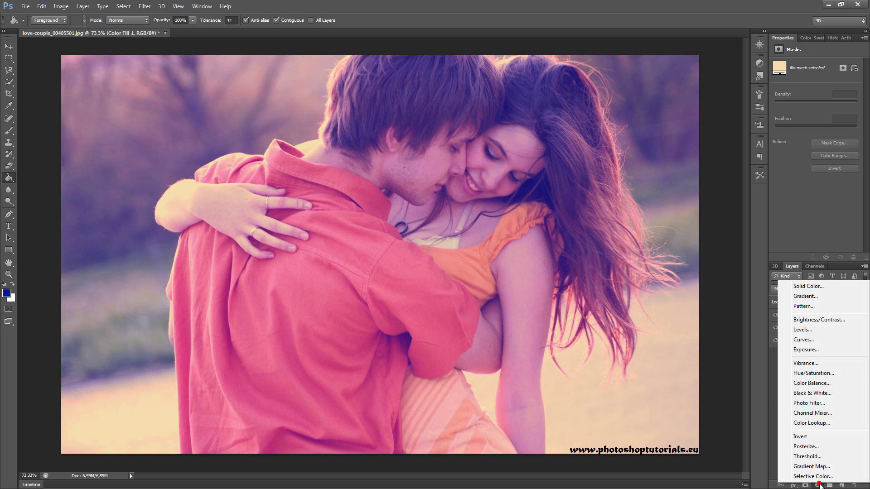
Add a Curves layer with lifted shadows, lowered midtones and highlights raised 176 → 212, then start a Gradient fill.
{"action": "left_click", "coordinate": [811, 345]}
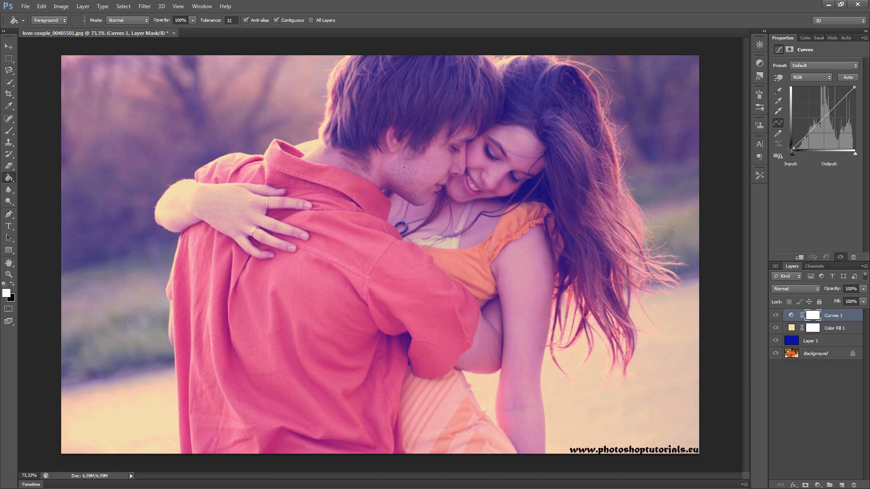
{"action": "left_click_drag", "start_coordinate": [792, 150], "coordinate": [789, 140]}
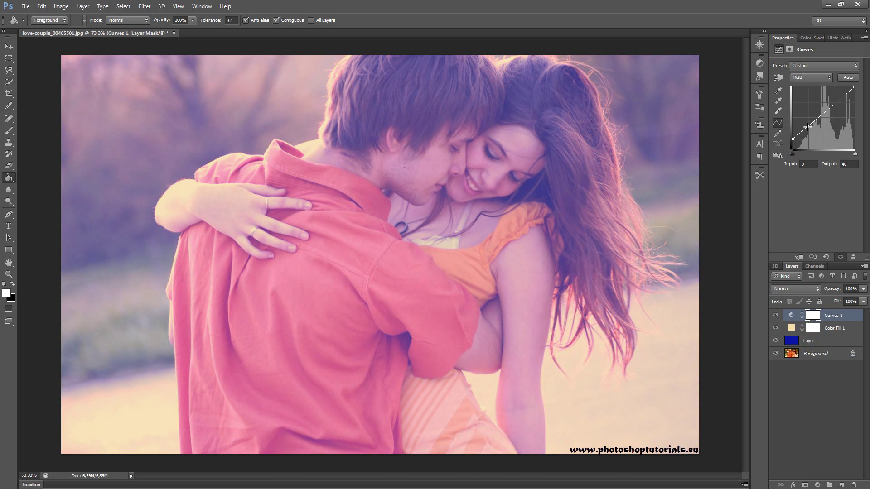
{"action": "left_click_drag", "start_coordinate": [808, 126], "coordinate": [811, 131]}
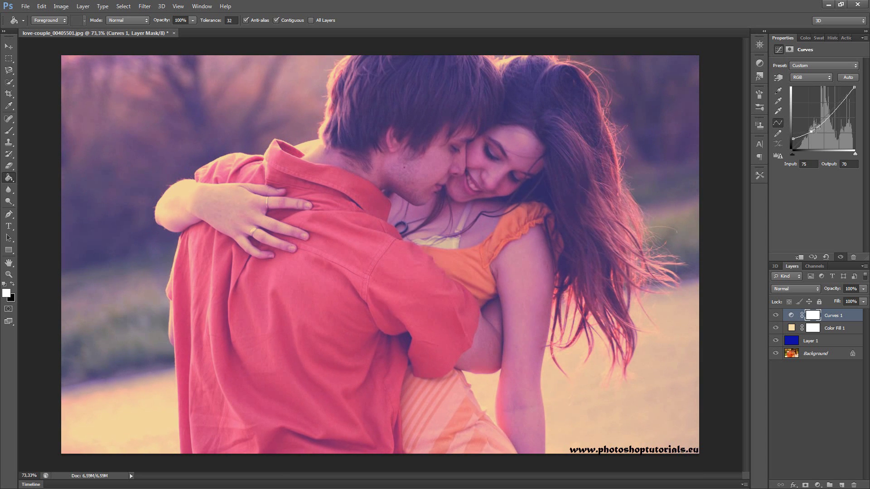
{"action": "left_click_drag", "start_coordinate": [831, 112], "coordinate": [835, 98]}
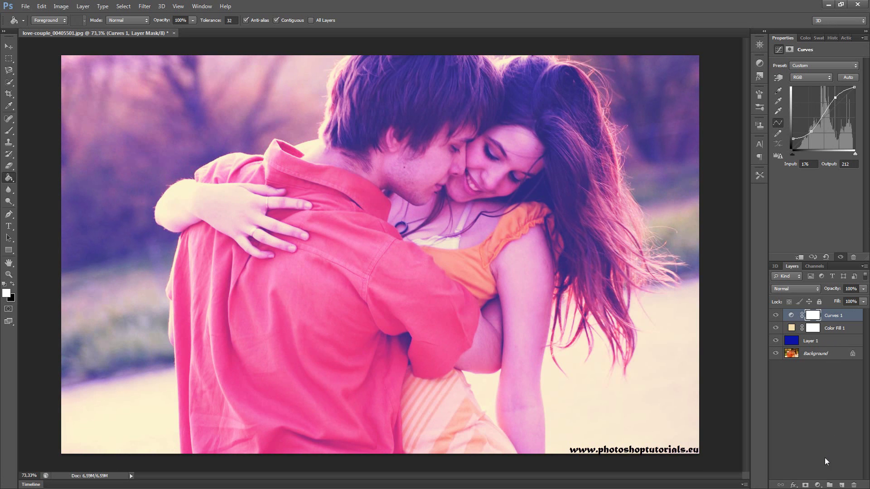
{"action": "left_click", "coordinate": [818, 485]}
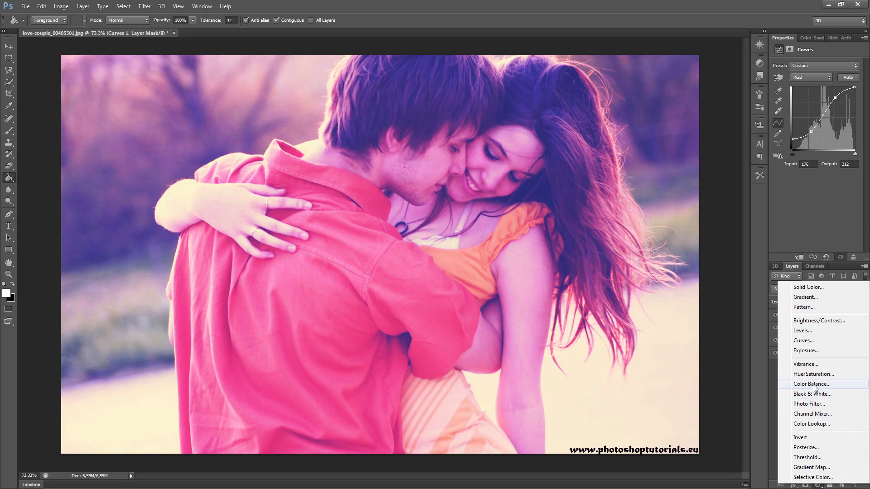
{"action": "left_click", "coordinate": [811, 297]}
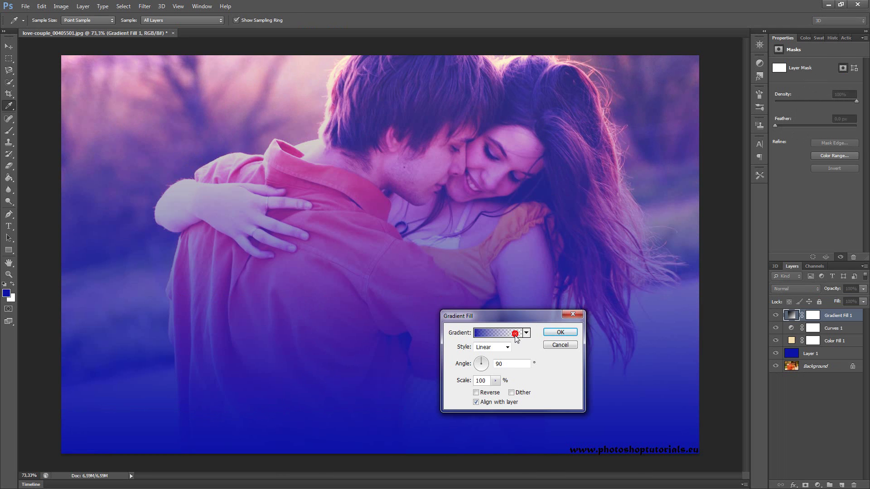
Make the gradient's left colour stop bright red for a red-to-transparent gradient.
{"action": "left_click", "coordinate": [515, 335]}
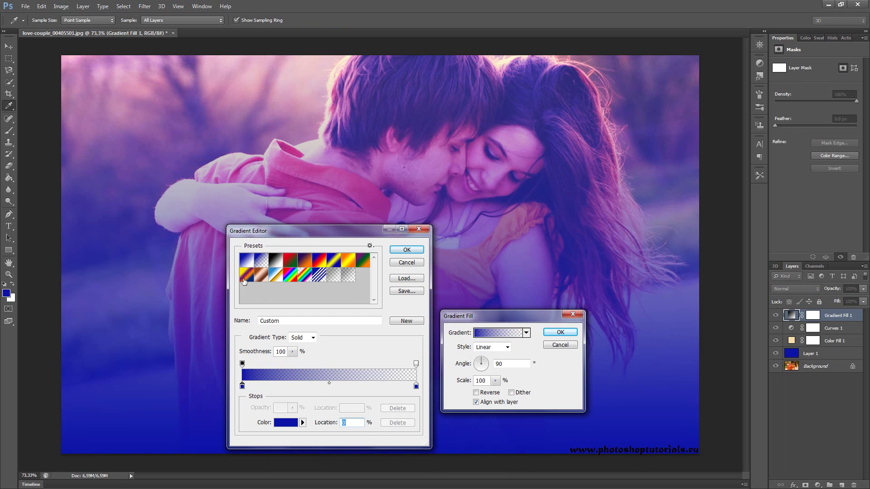
{"action": "left_click", "coordinate": [242, 386]}
{"action": "left_click", "coordinate": [285, 422]}
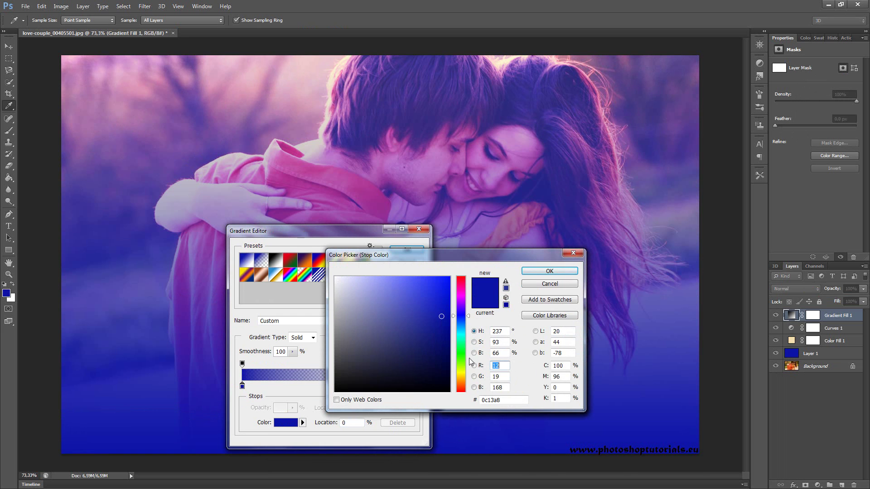
{"action": "left_click", "coordinate": [462, 389]}
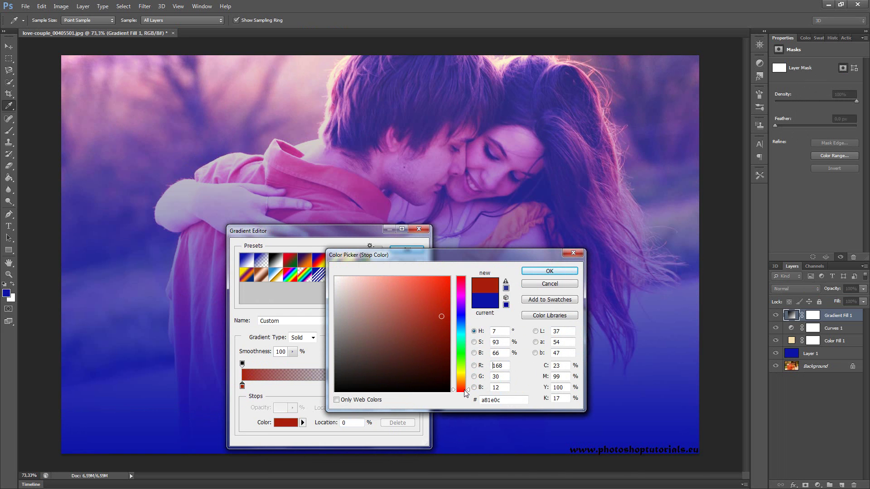
{"action": "left_click", "coordinate": [466, 393]}
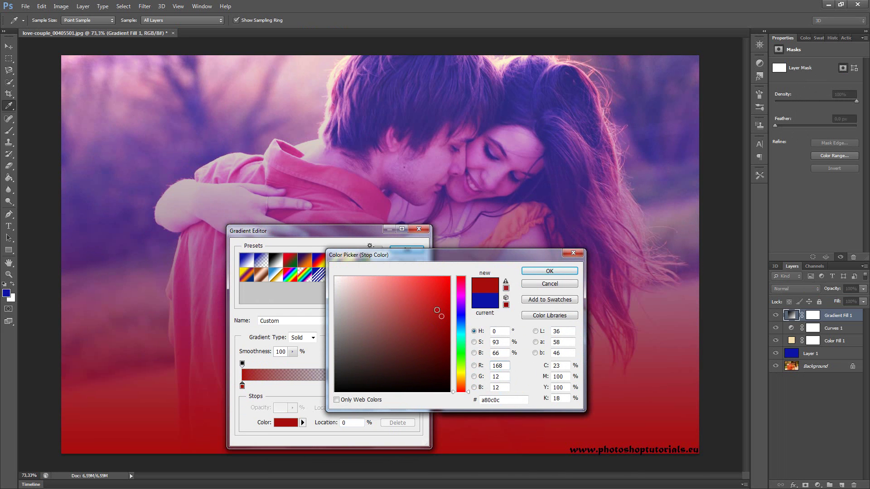
{"action": "left_click_drag", "start_coordinate": [442, 316], "coordinate": [431, 276]}
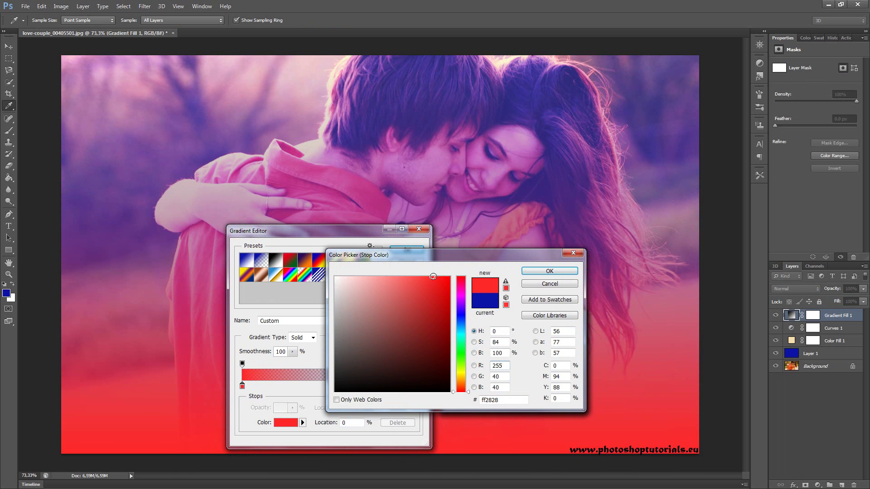
{"action": "left_click", "coordinate": [548, 272]}
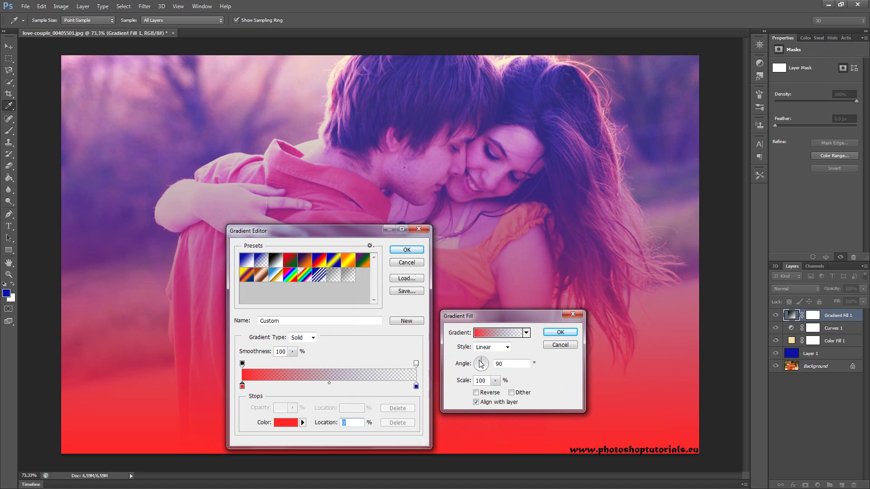
{"action": "left_click", "coordinate": [407, 250]}
Angle the gradient at about 54°, blend Gradient Fill 1 as Screen, and add empty Layer 2.
{"action": "left_click_drag", "start_coordinate": [481, 360], "coordinate": [484, 358]}
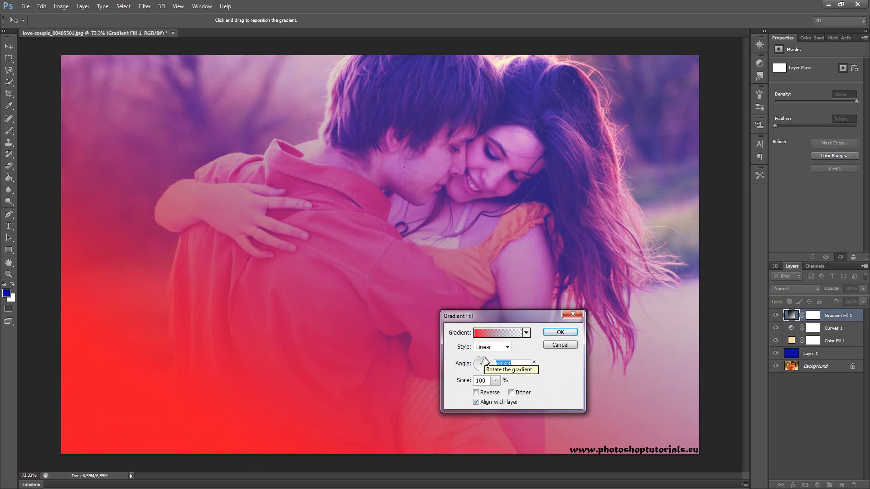
{"action": "left_click", "coordinate": [561, 333]}
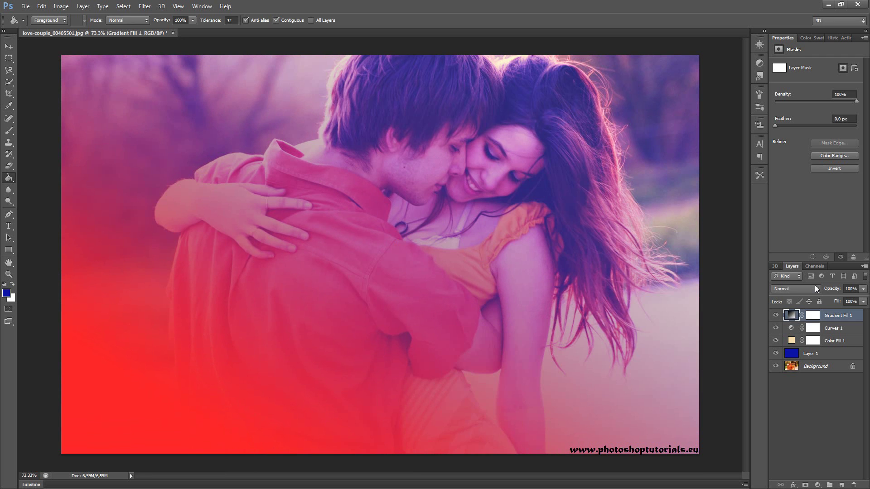
{"action": "left_click", "coordinate": [814, 289]}
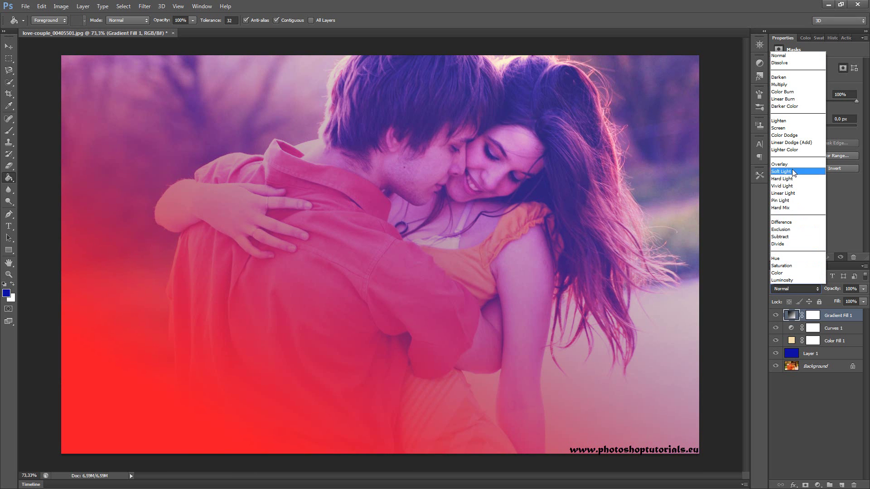
{"action": "left_click", "coordinate": [787, 129]}
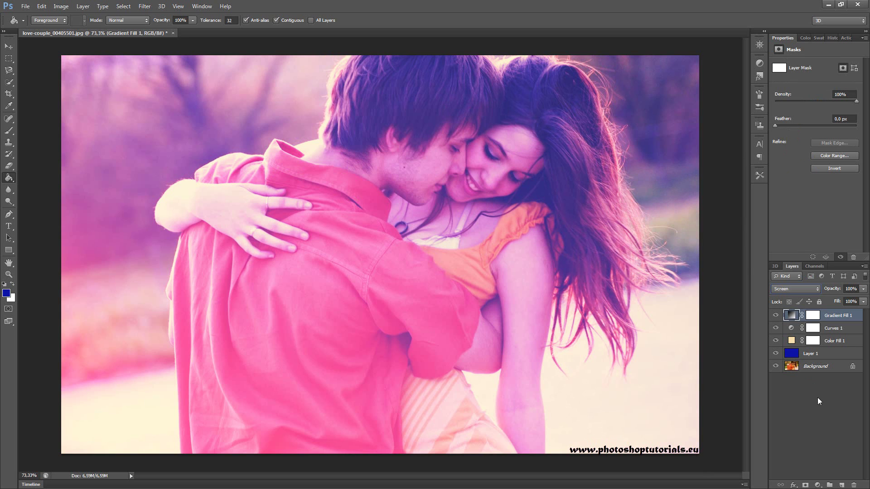
{"action": "left_click", "coordinate": [841, 486]}
Paint a soft white brush stroke along the photo's top edge on Layer 2.
{"action": "scroll", "coordinate": [626, 219], "scroll_direction": "down", "scroll_amount": 5}
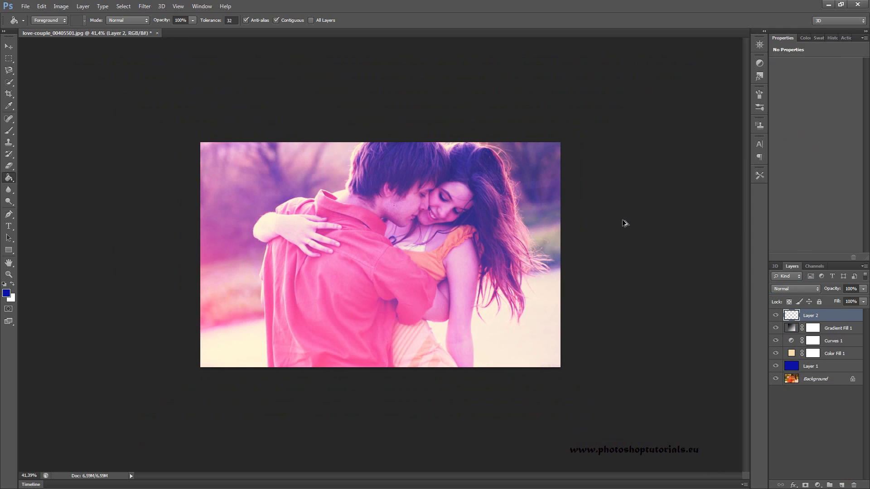
{"action": "left_click", "coordinate": [11, 131]}
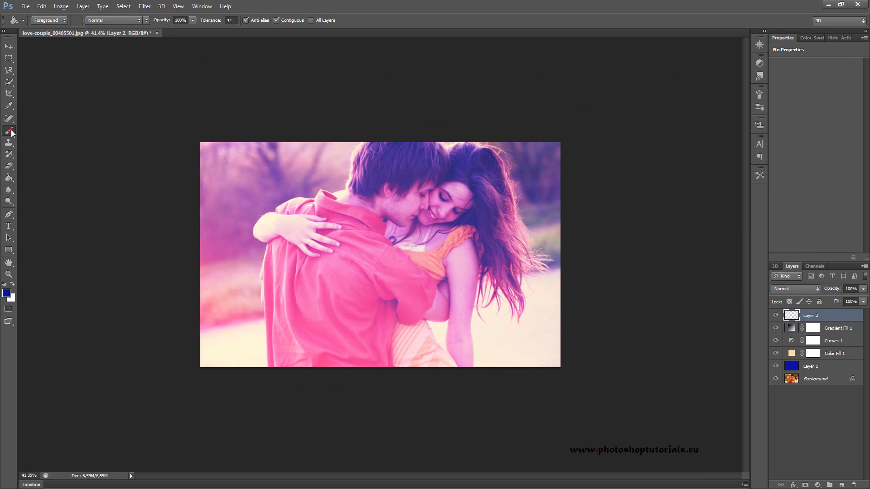
{"action": "left_click", "coordinate": [12, 284]}
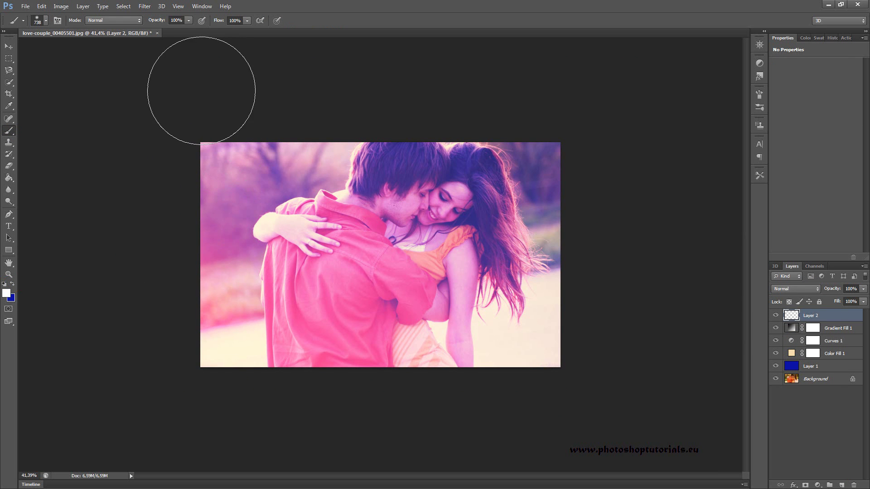
{"action": "left_click", "coordinate": [199, 86]}
{"action": "left_click_drag", "start_coordinate": [271, 90], "coordinate": [557, 92]}
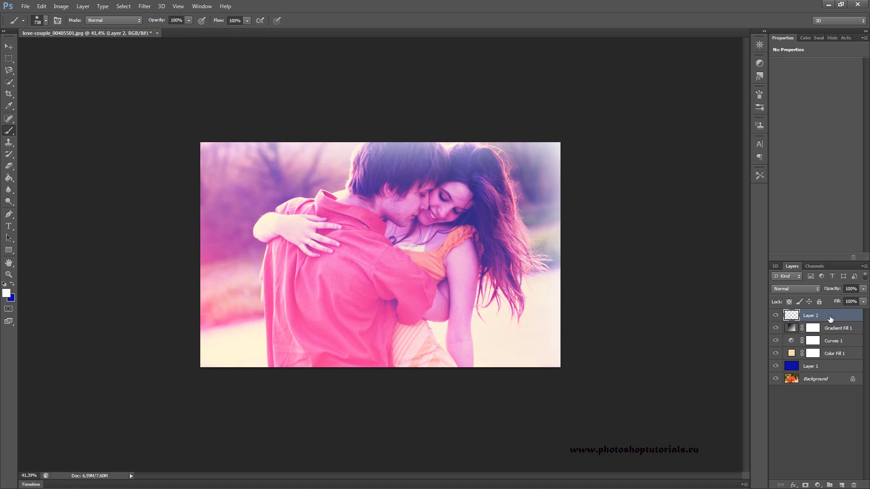
{"action": "left_click", "coordinate": [809, 289]}
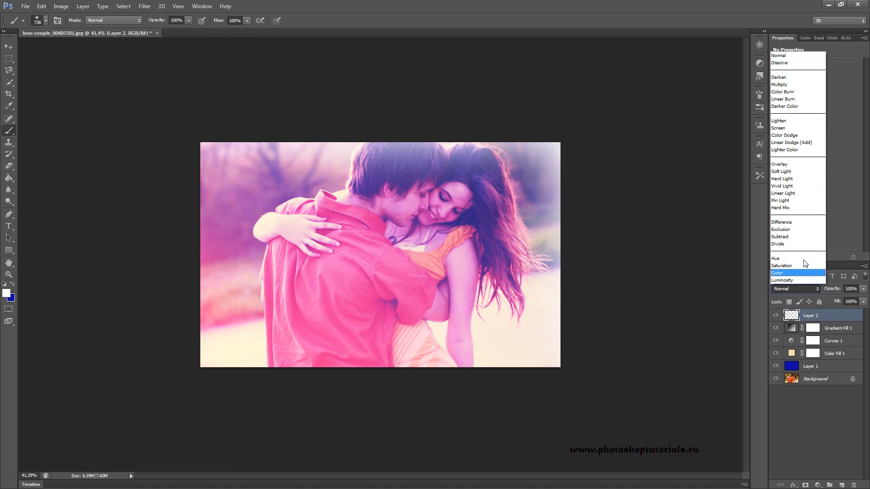